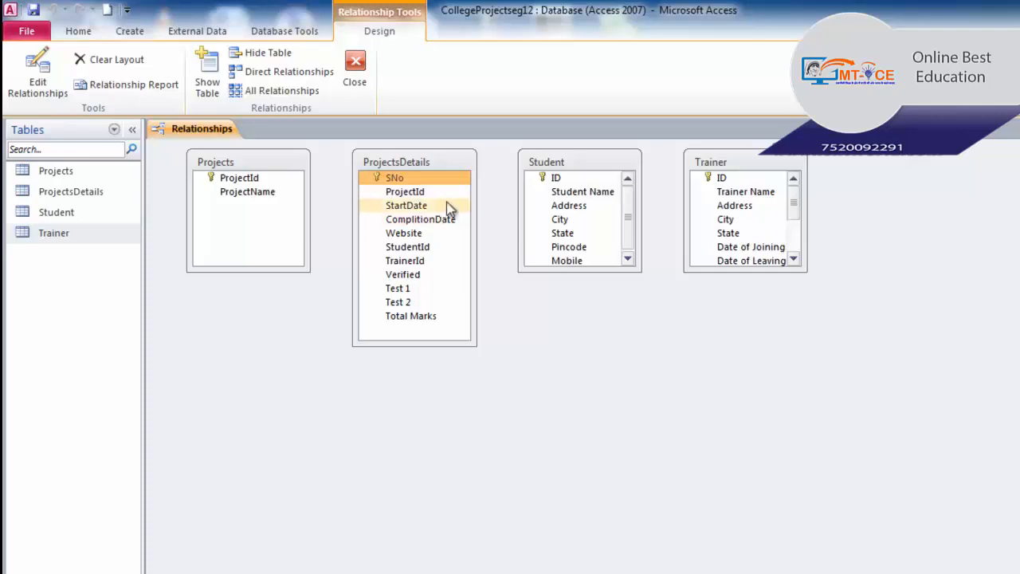
Lengthen the Student and Trainer field lists and arrange Projects and Student on one side of ProjectsDetails, with Trainer on the other.
drag(580, 271, 583, 333)
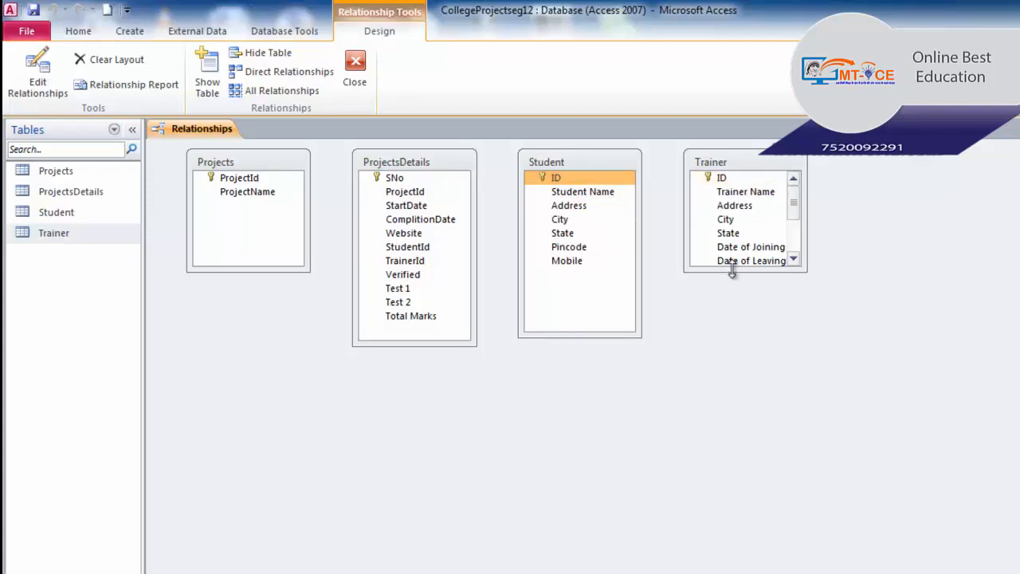
drag(733, 271, 732, 381)
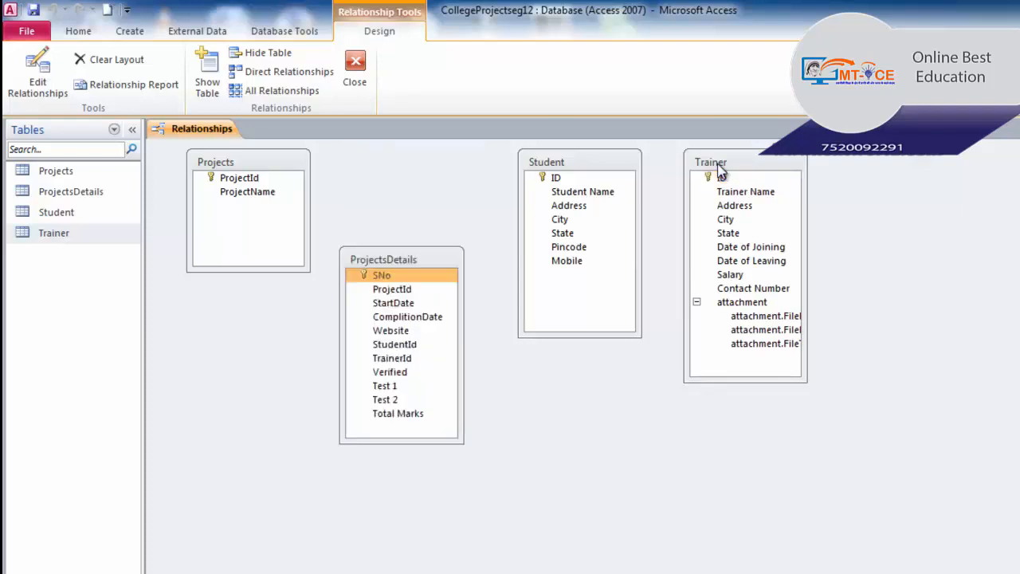
drag(609, 169, 284, 327)
drag(402, 263, 495, 261)
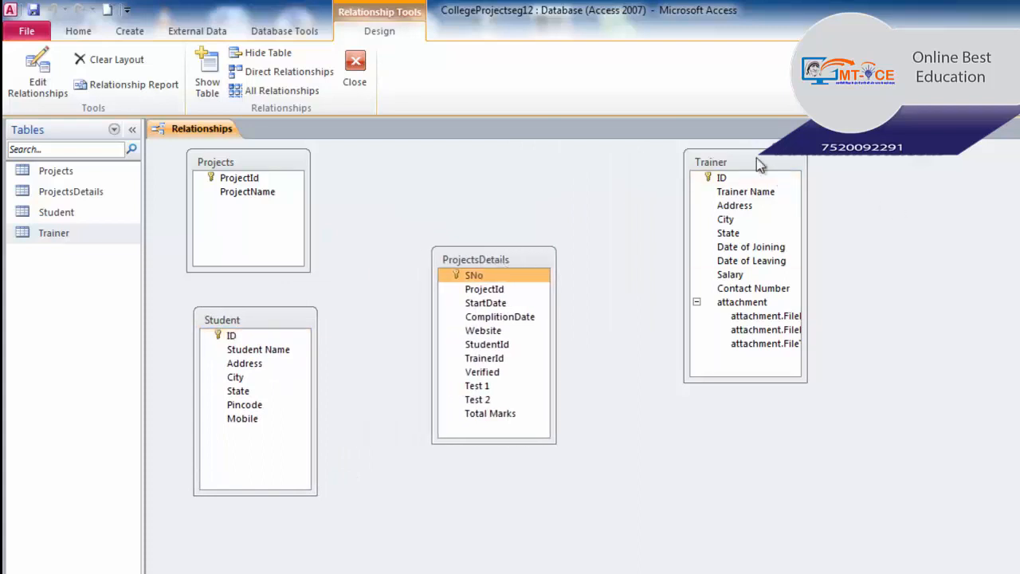
drag(774, 168, 787, 173)
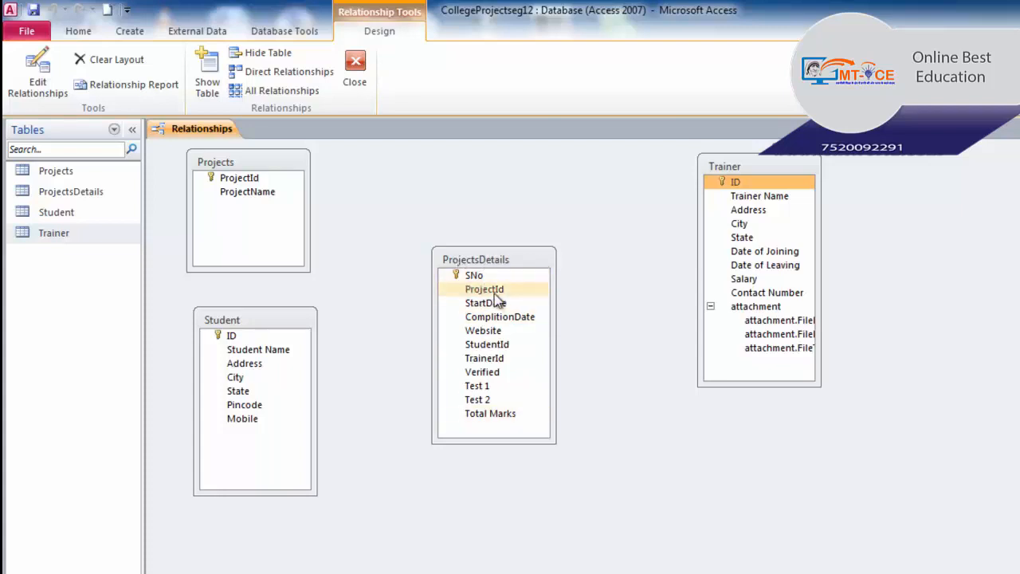
Relate ProjectId in Projects to ProjectId in ProjectsDetails with referential integrity enforced and both cascade update and cascade delete enabled.
click(491, 289)
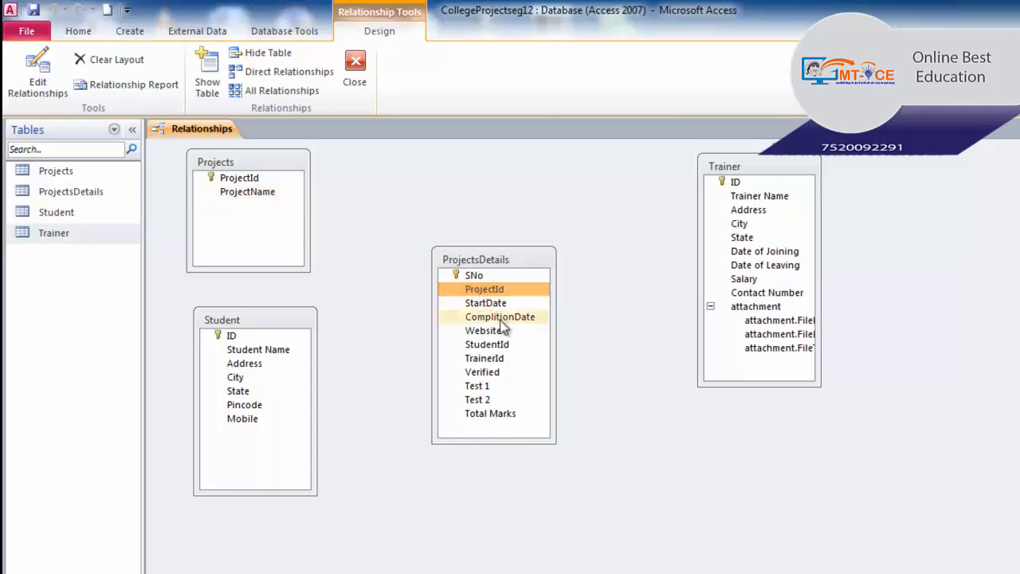
click(503, 349)
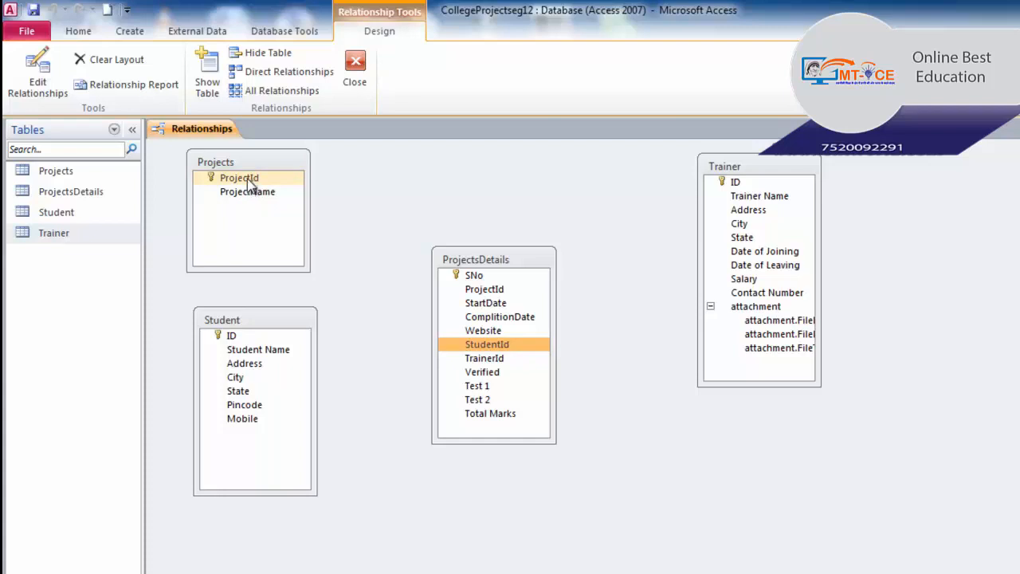
drag(249, 182, 482, 295)
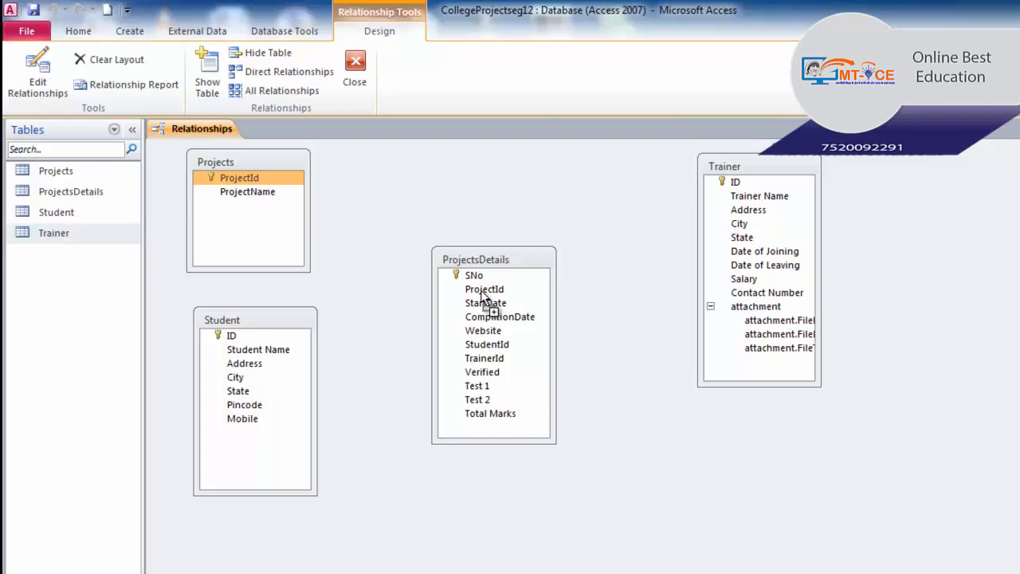
drag(483, 295, 484, 291)
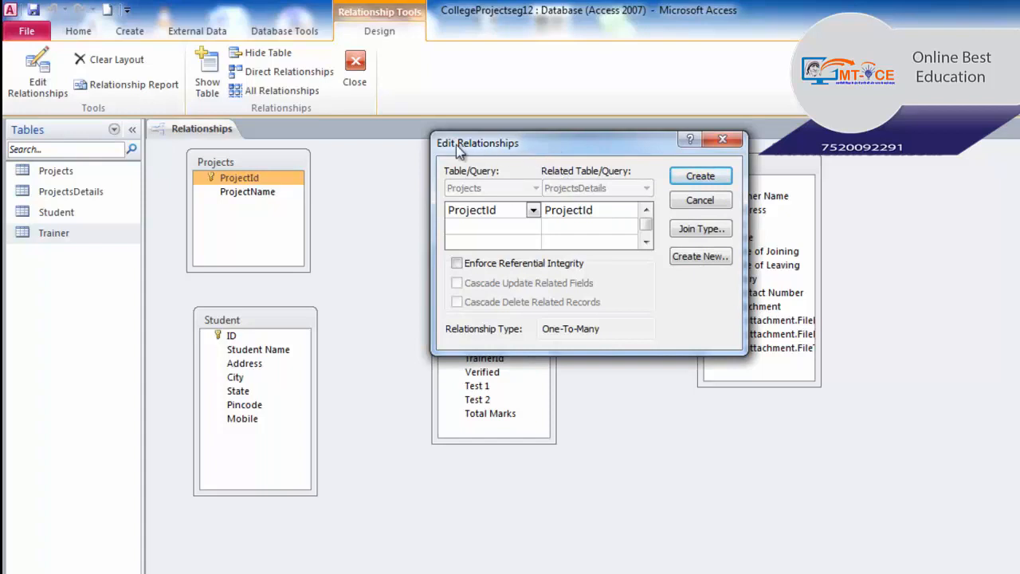
drag(549, 151, 573, 221)
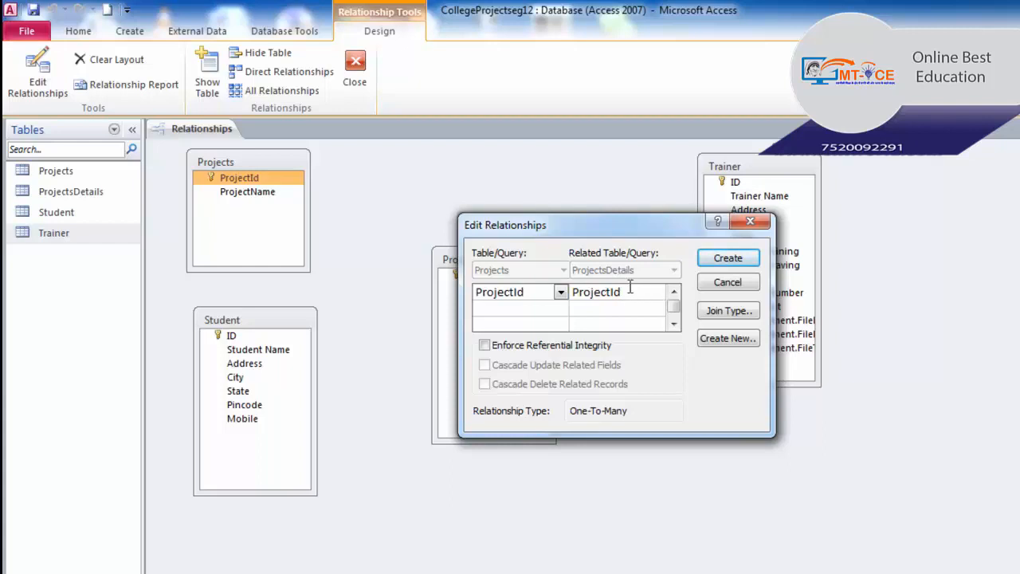
click(485, 346)
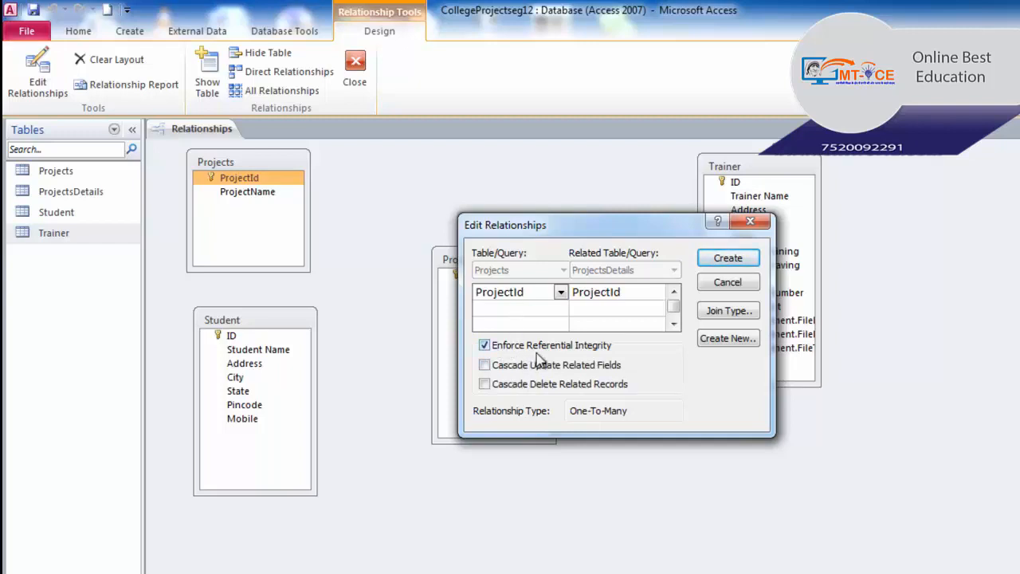
click(495, 374)
click(491, 393)
drag(607, 230, 581, 459)
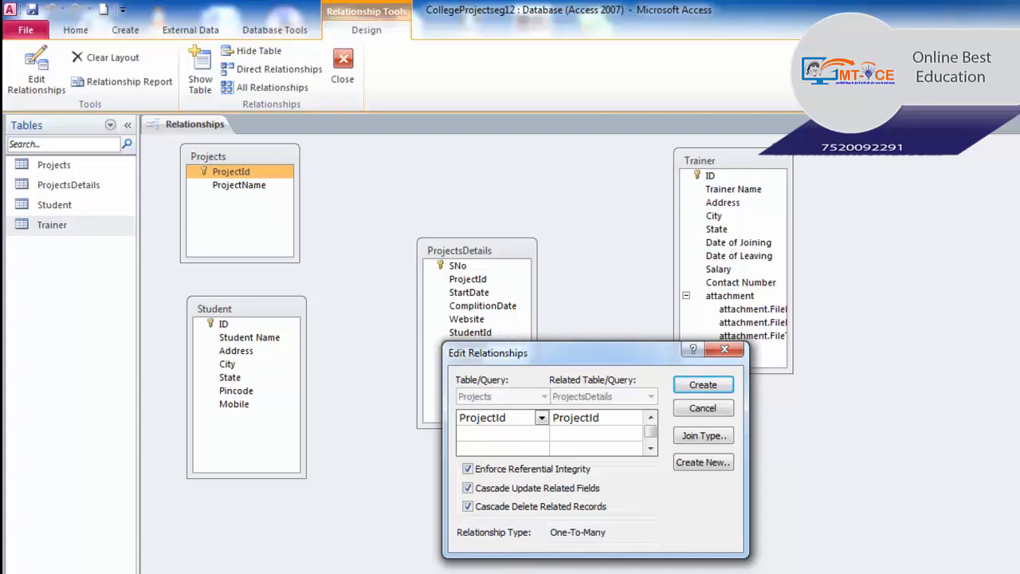
key(Tab)
key(Tab)
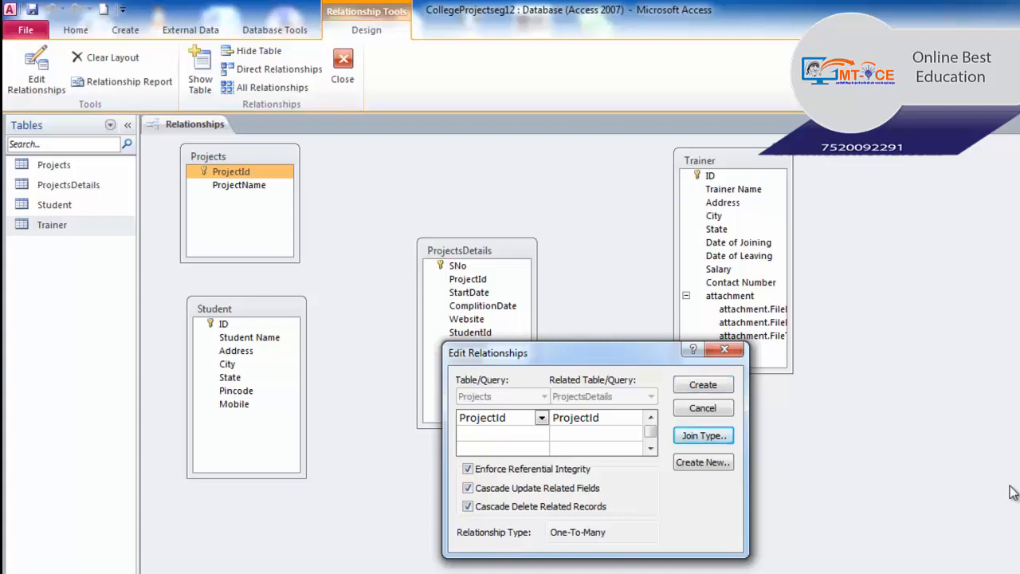
click(702, 387)
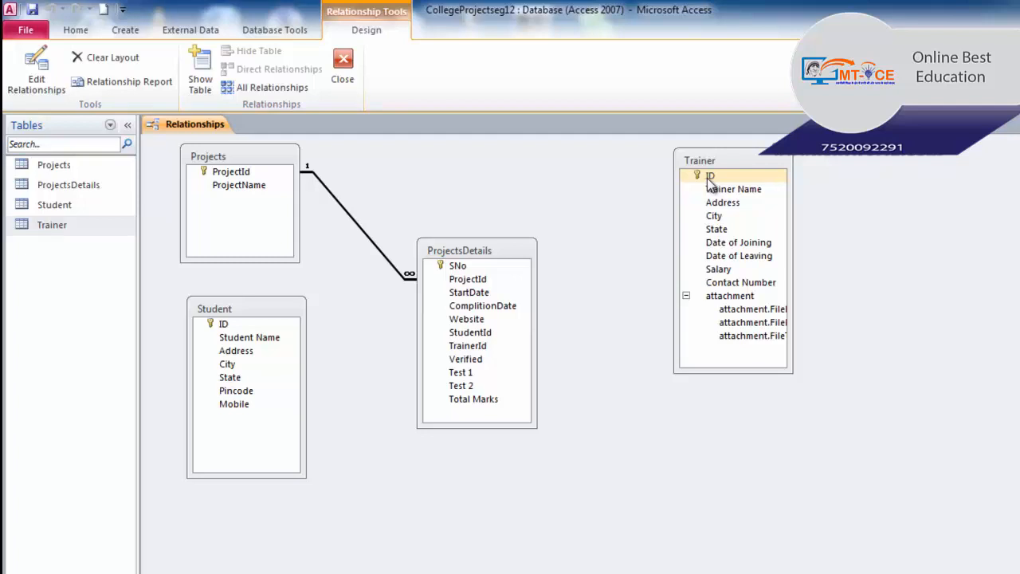
Relate ID in Trainer to TrainerId in ProjectsDetails with referential integrity enforced and cascade update of related fields enabled.
drag(709, 182, 471, 351)
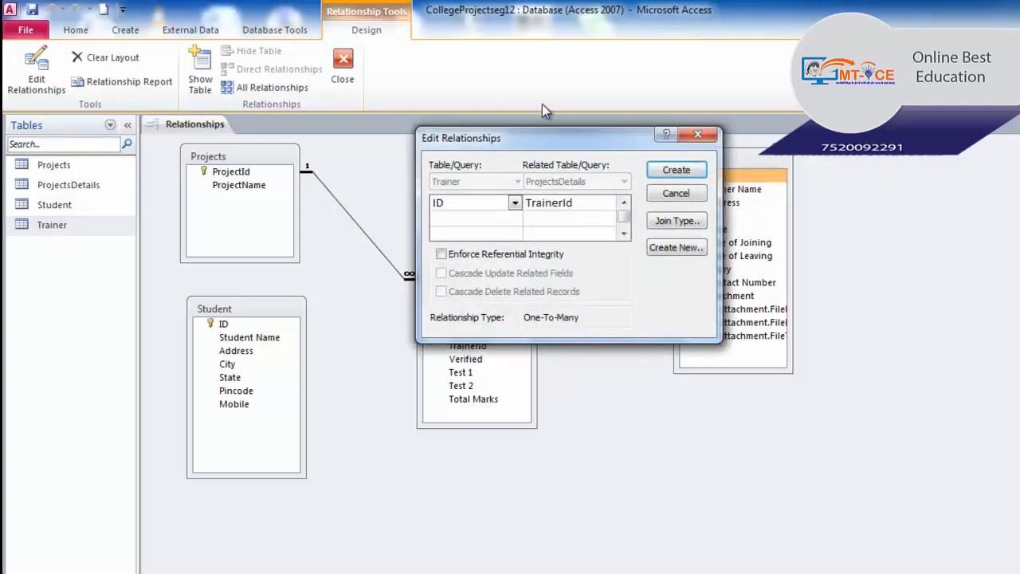
click(469, 254)
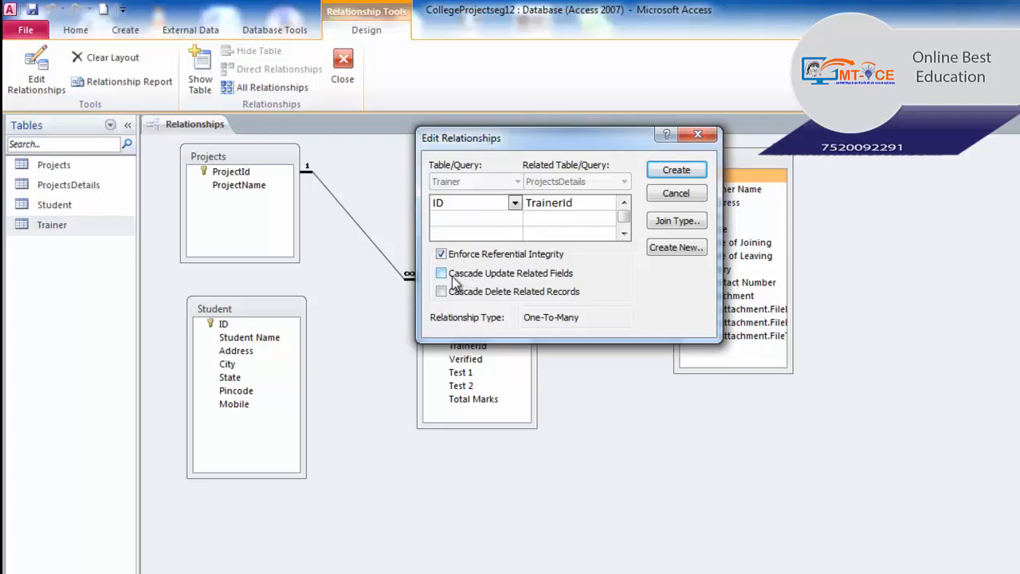
click(453, 275)
click(674, 170)
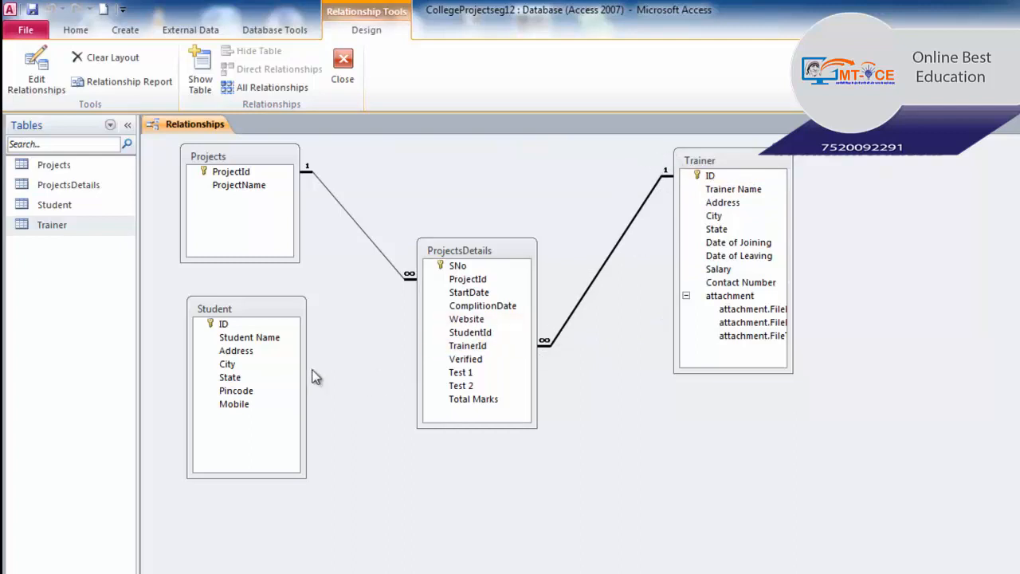
Relate ID in Student to StudentId in ProjectsDetails with referential integrity enforced and cascade update of related fields enabled.
drag(257, 321, 234, 331)
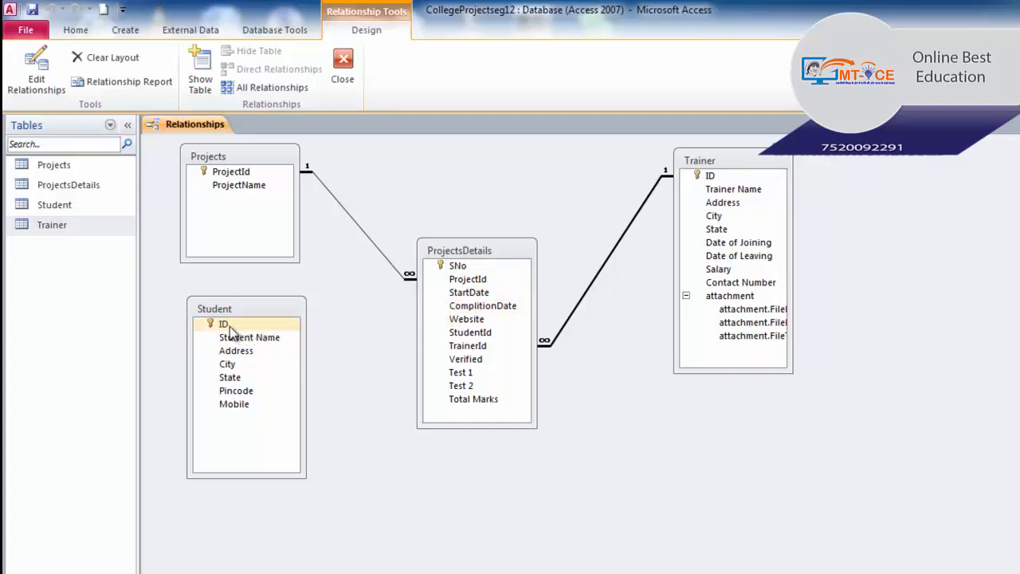
drag(230, 326, 468, 332)
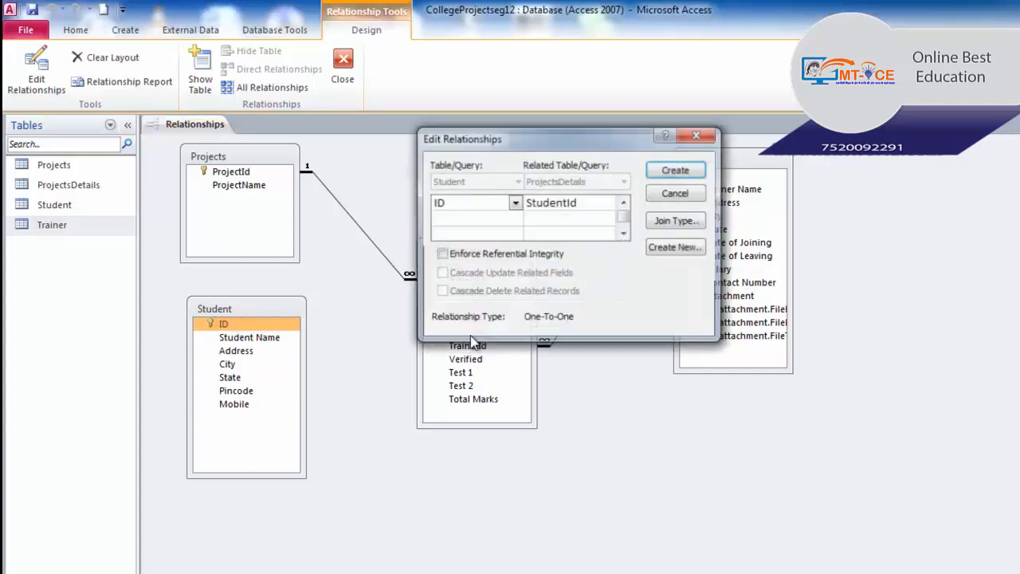
click(483, 256)
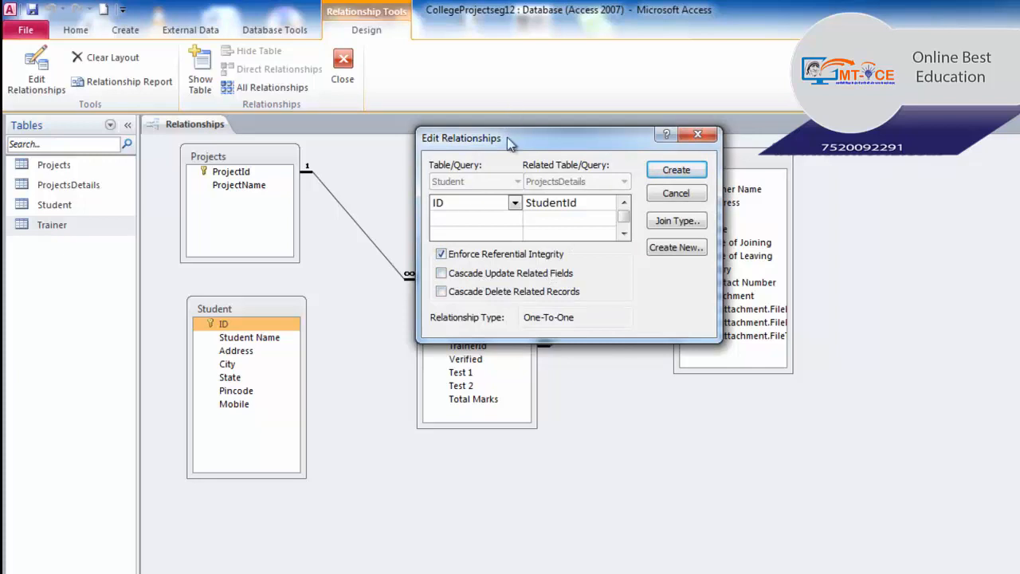
drag(507, 138, 809, 236)
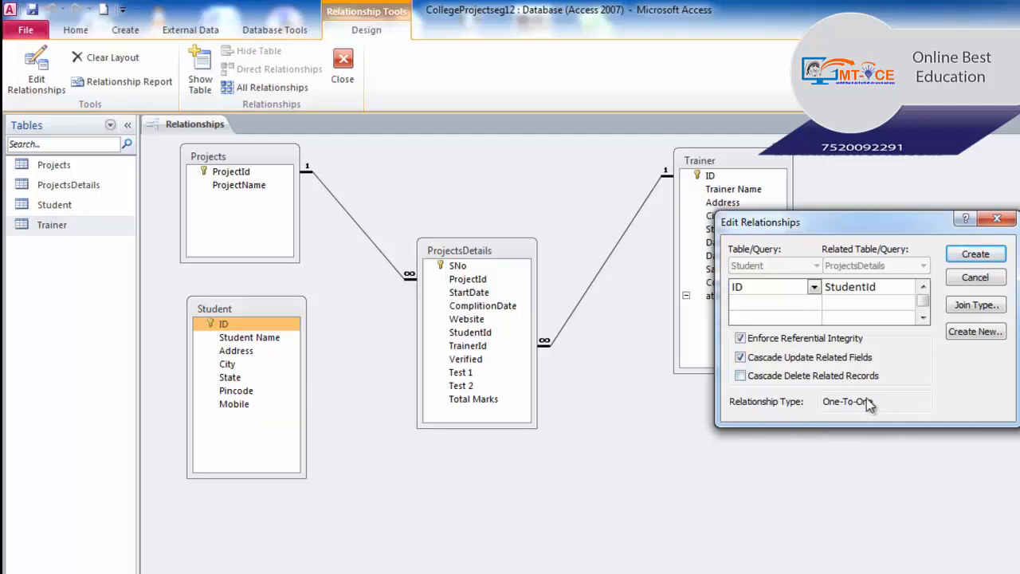
click(968, 257)
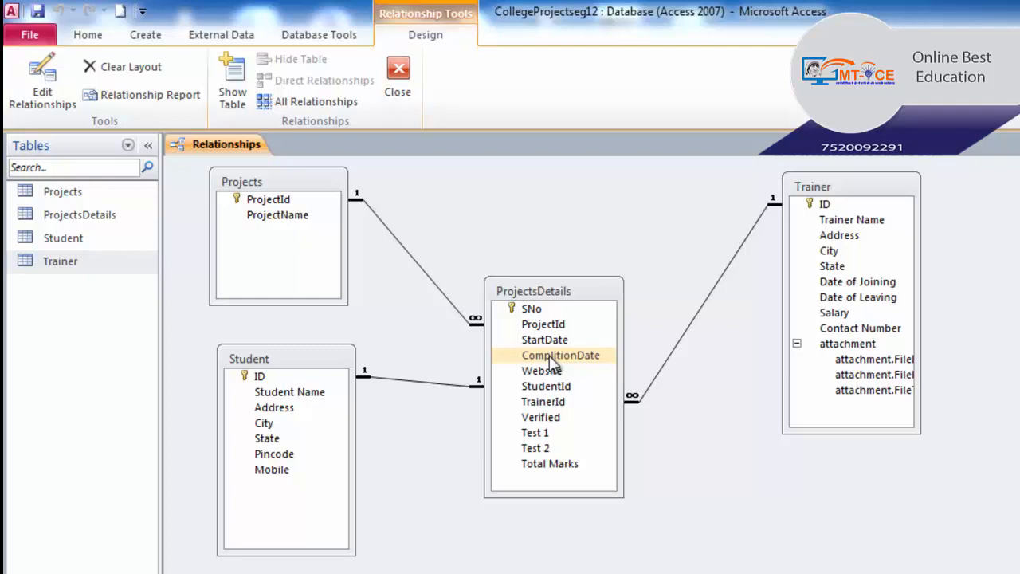
Close the relationships diagram and save its layout changes.
click(403, 87)
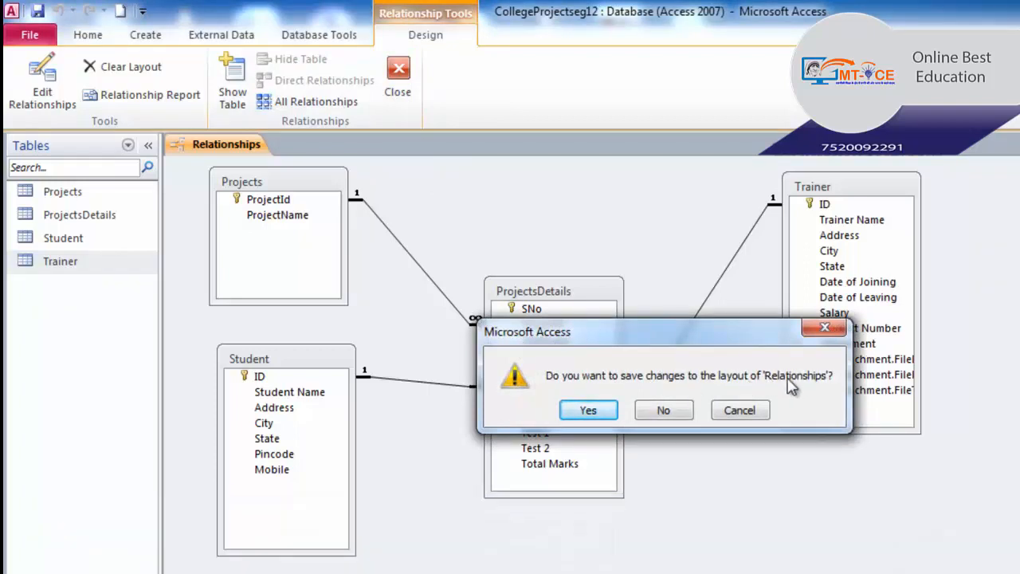
click(599, 411)
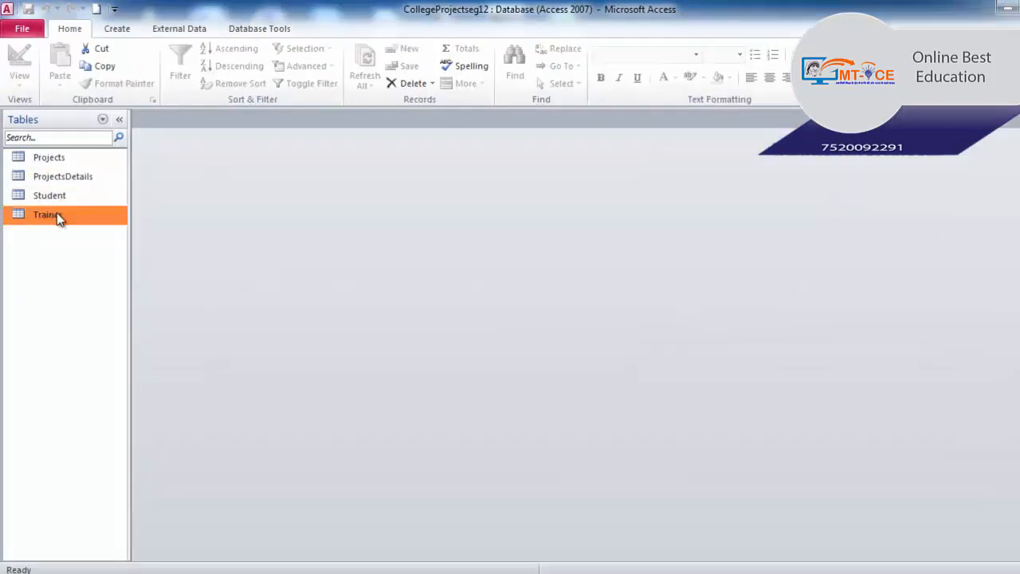
Open the Trainer table and examine the related project records of trainers 2, 3 and 4, collapsing each one after viewing.
double_click(51, 217)
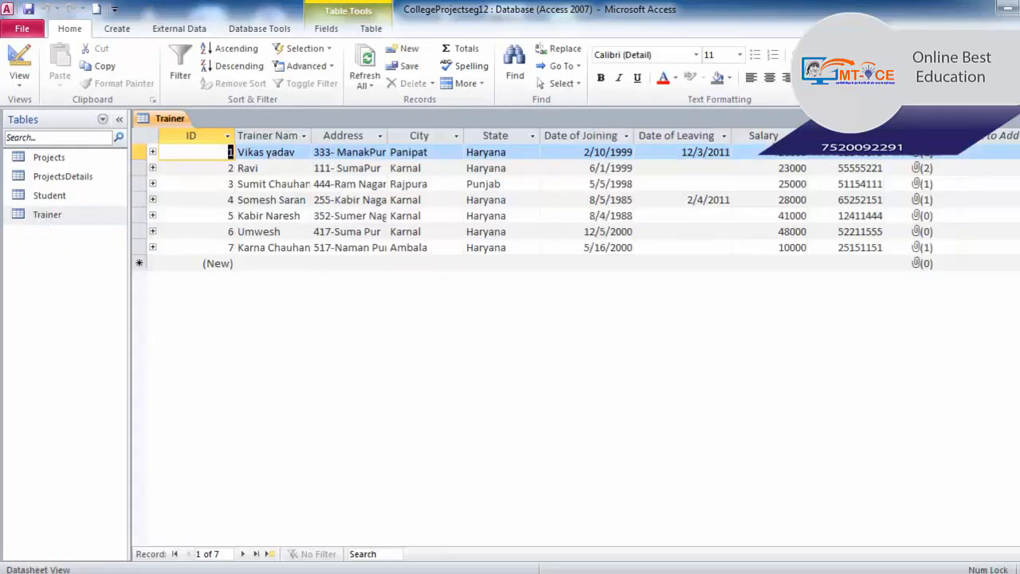
click(152, 167)
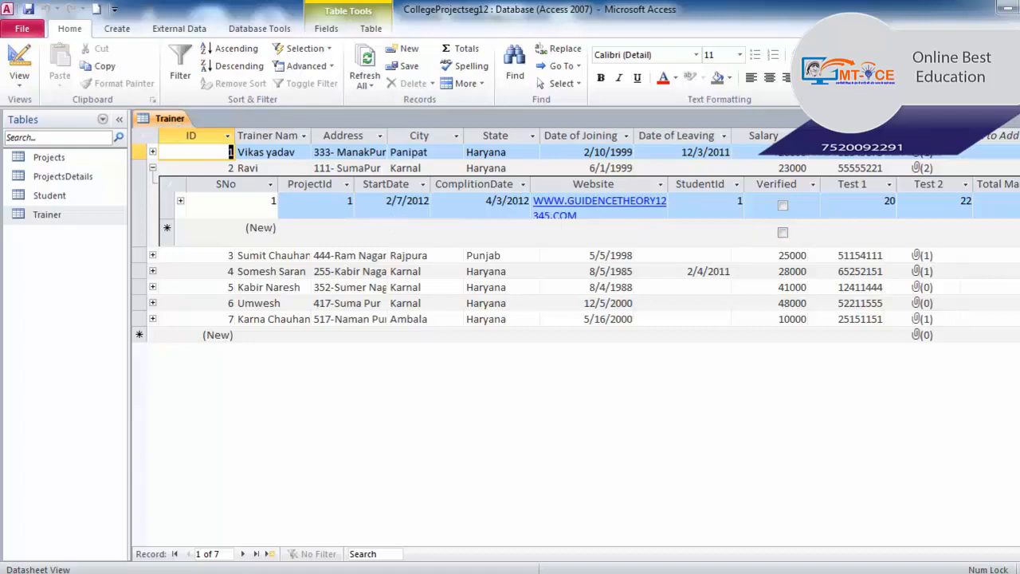
click(152, 169)
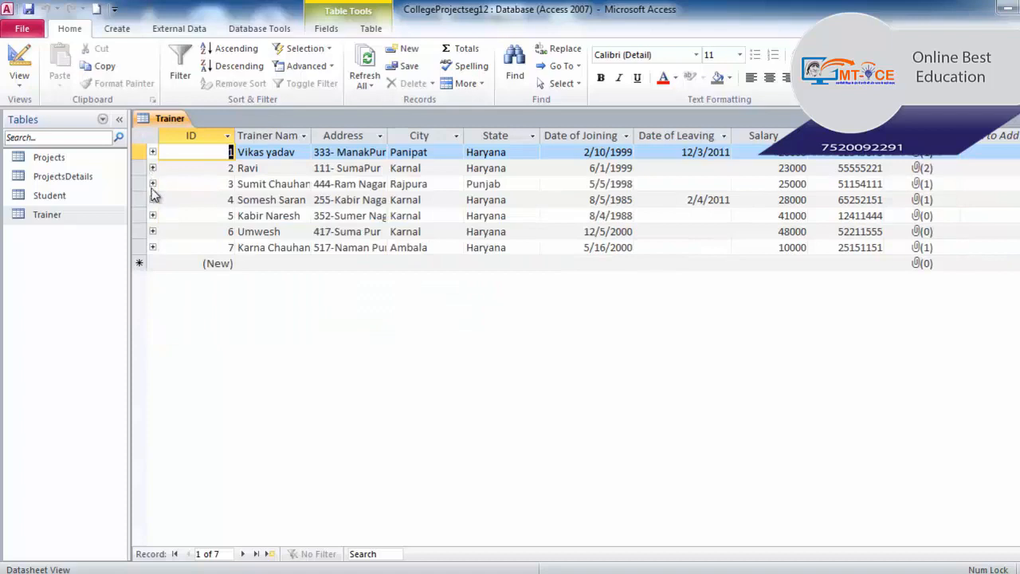
click(152, 184)
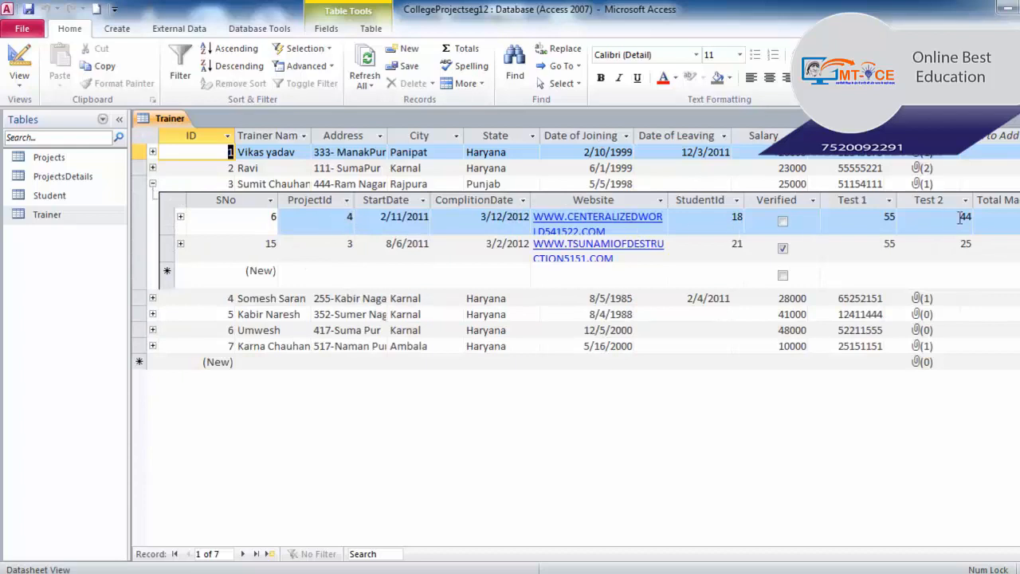
click(153, 185)
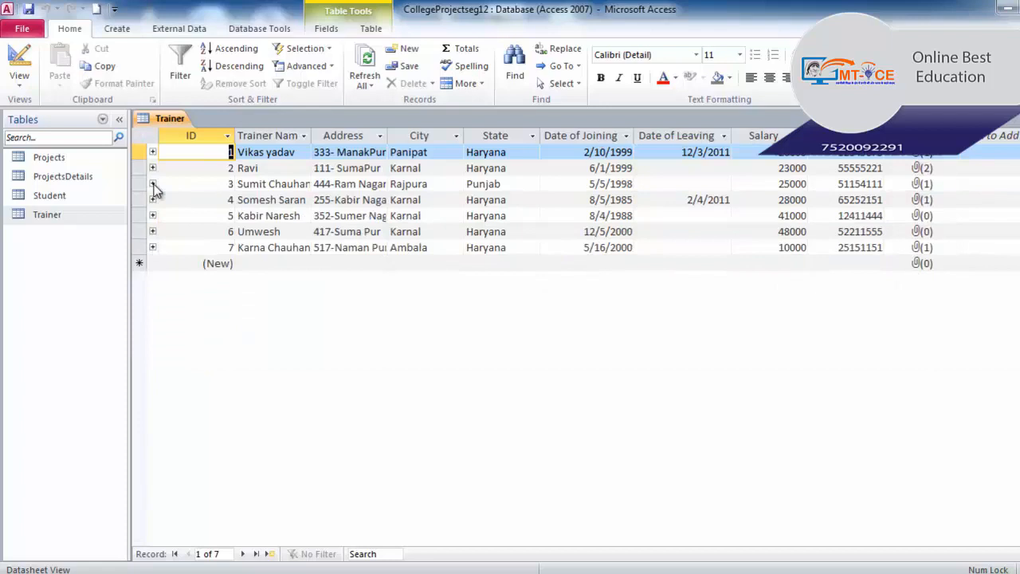
click(153, 200)
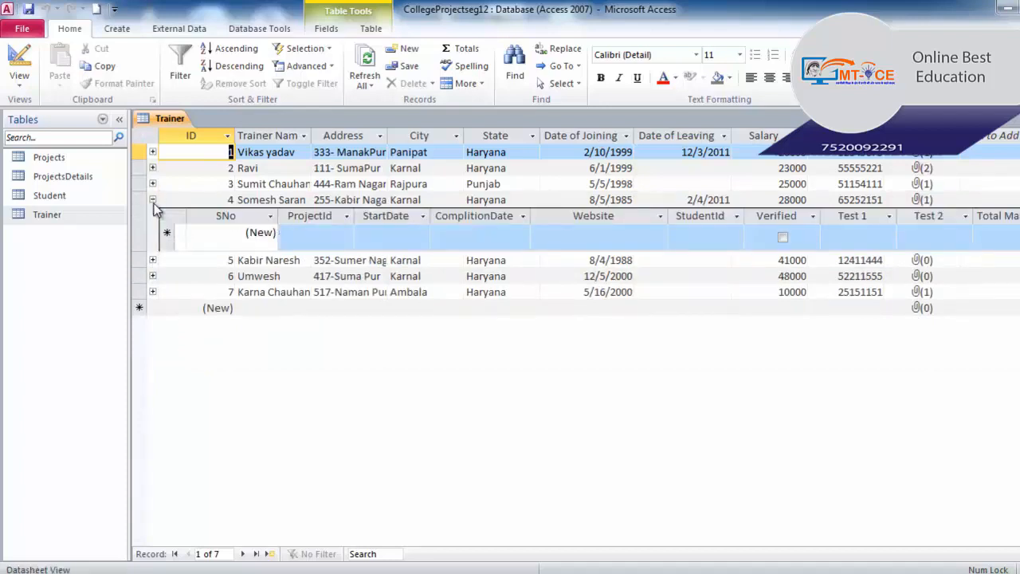
click(154, 202)
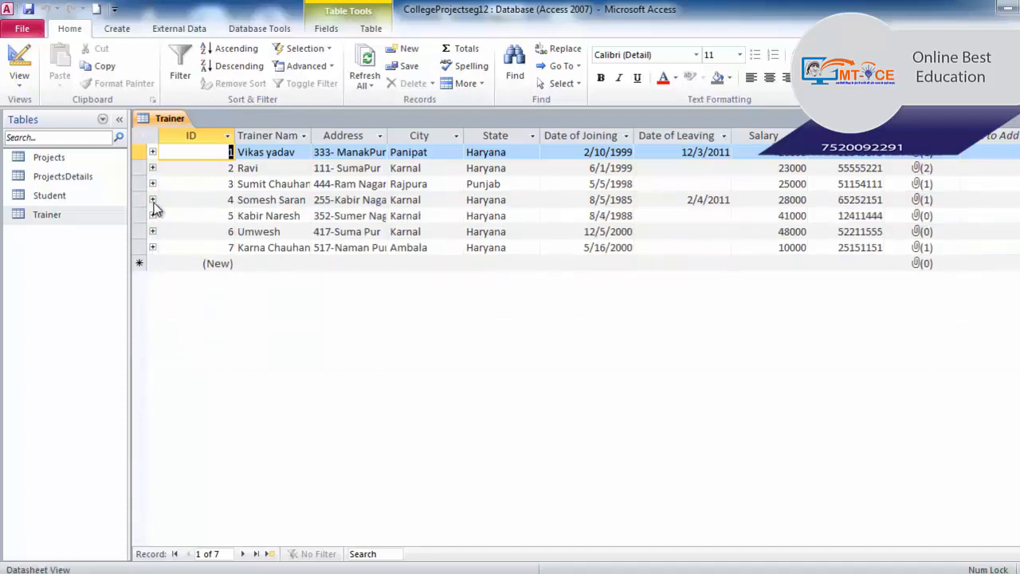
click(154, 202)
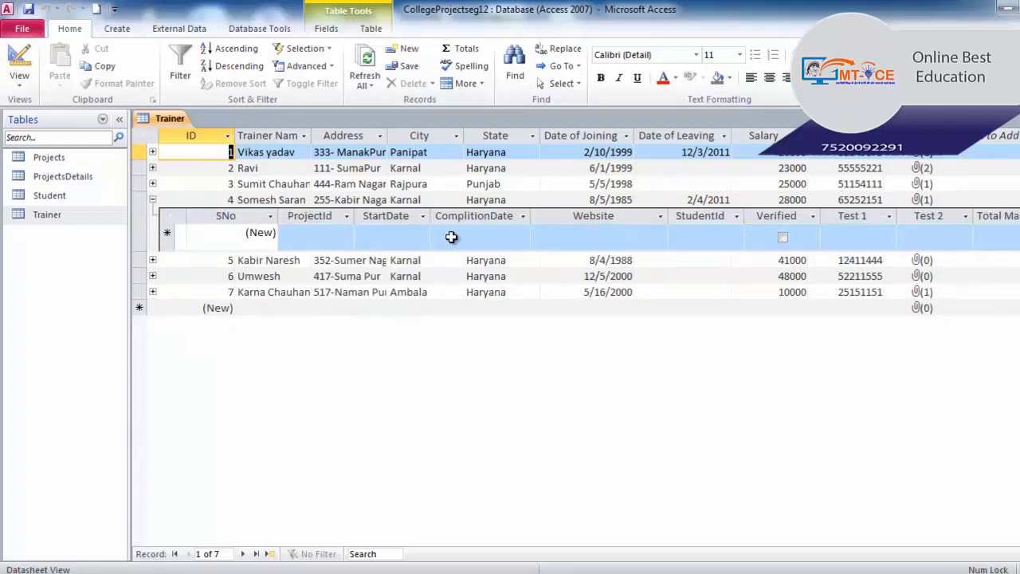
click(154, 199)
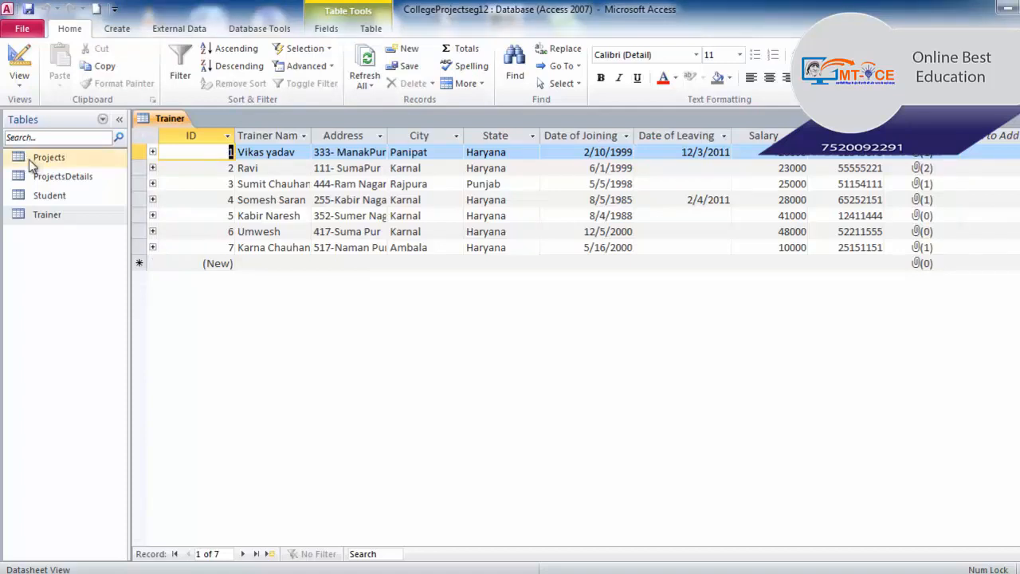
Open the Projects table and expand the related project details of Guidence Theory and Segment Modules.
click(62, 156)
double_click(62, 157)
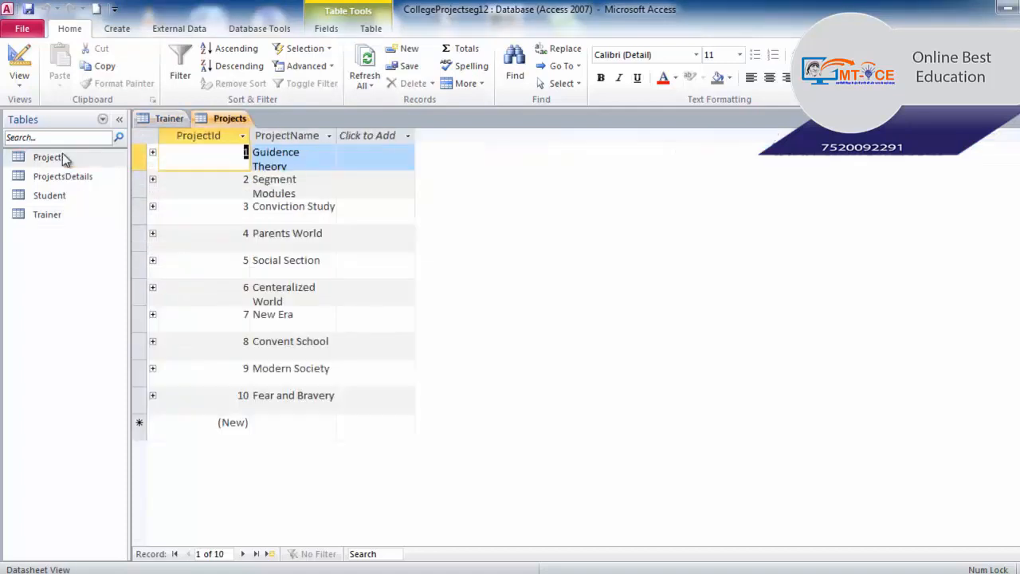
click(152, 153)
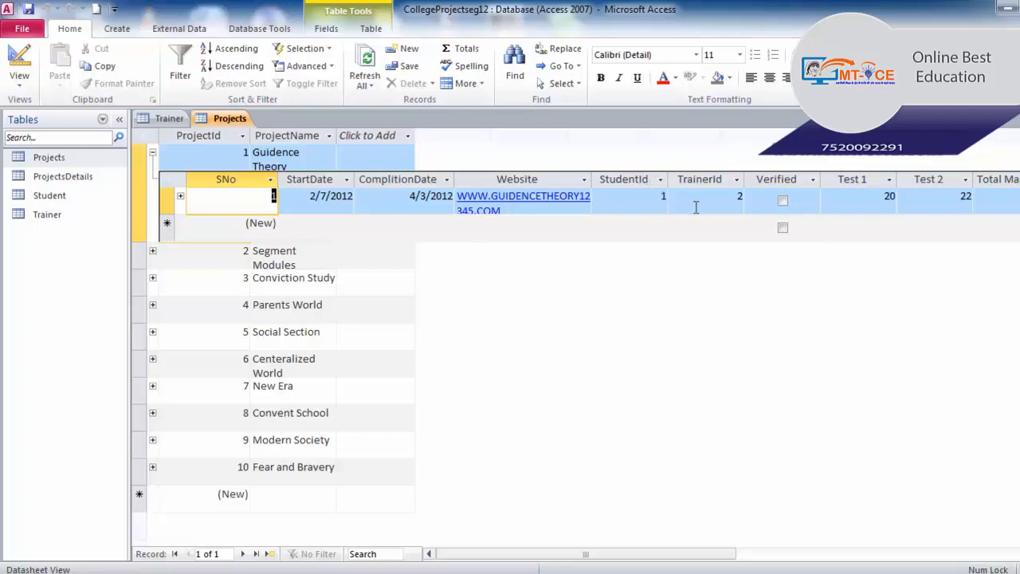
click(153, 250)
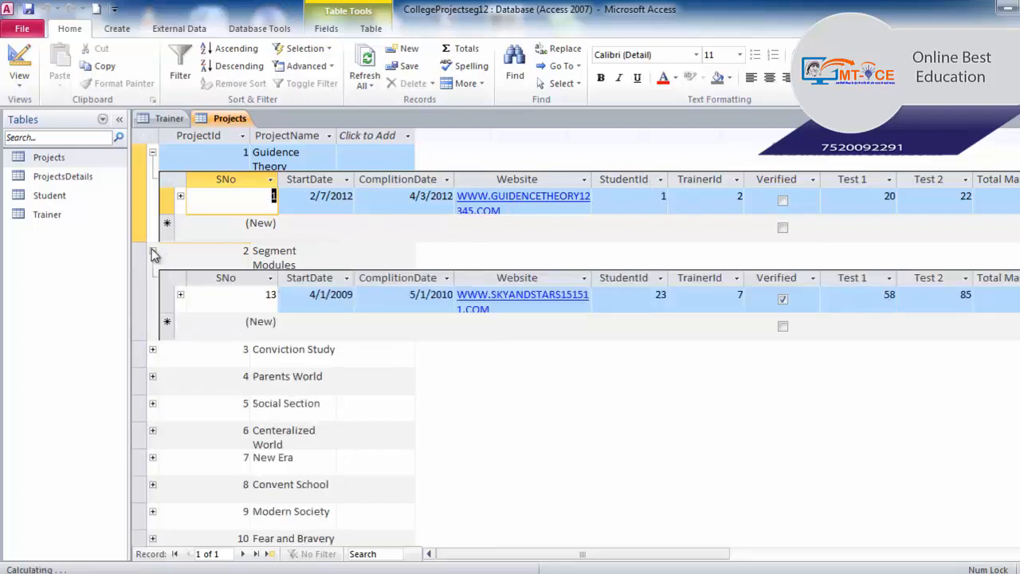
Examine the related project details of Conviction Study, and collapse it along with Segment Modules and Guidence Theory.
click(153, 349)
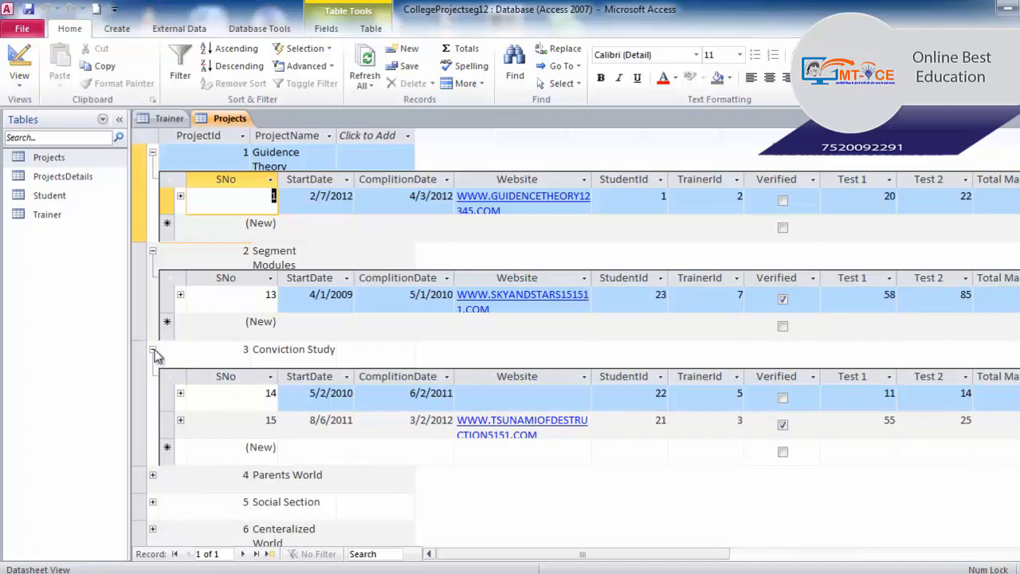
click(153, 351)
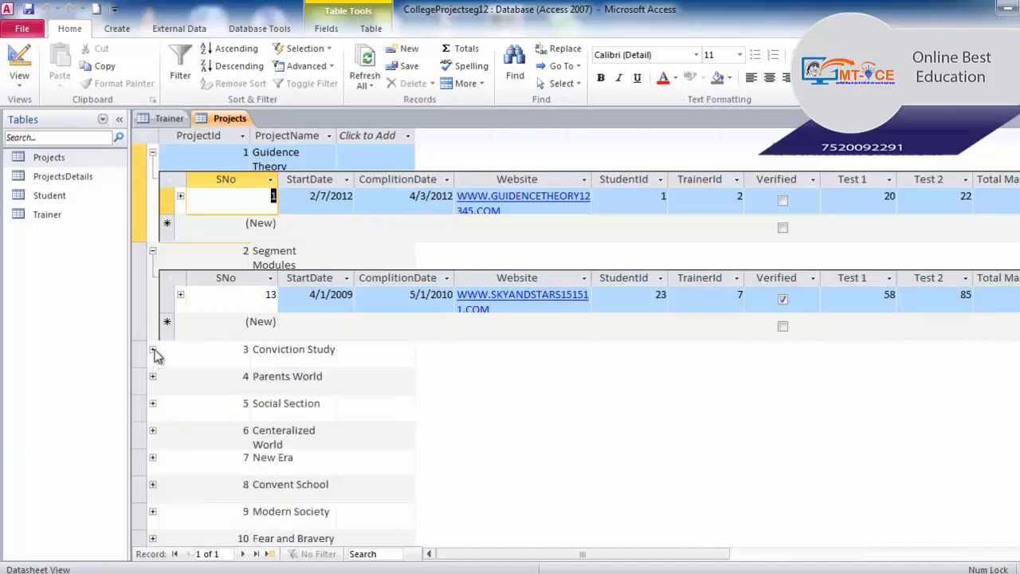
click(153, 253)
click(153, 156)
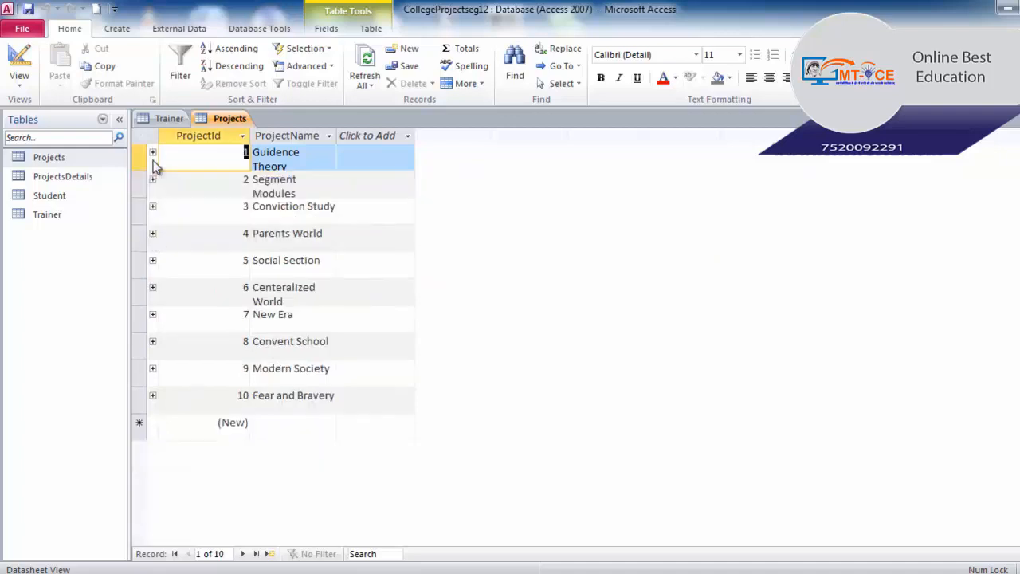
Examine the related project details of the first student in the Student table, and close the Student and Projects tables.
double_click(75, 196)
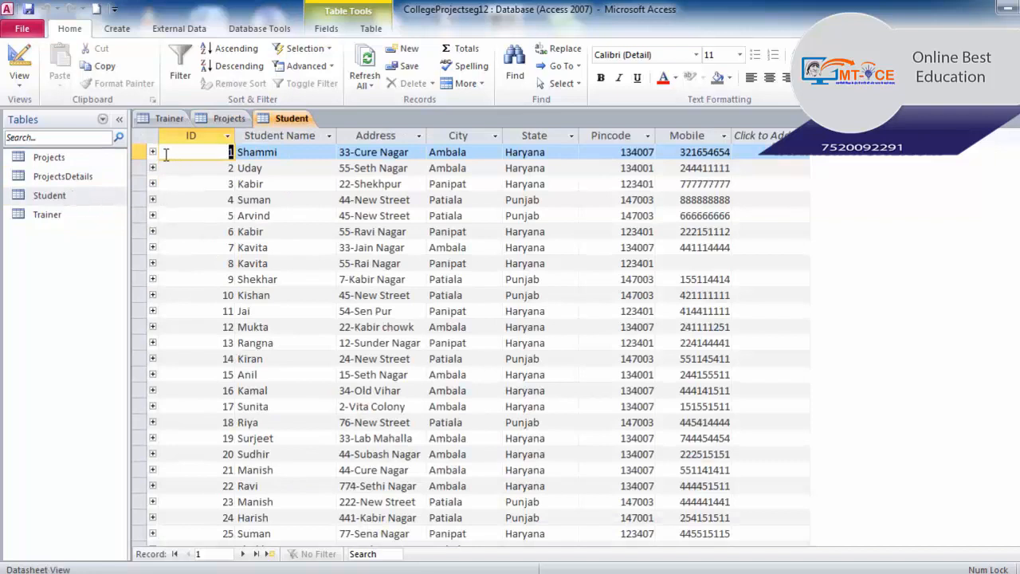
click(153, 153)
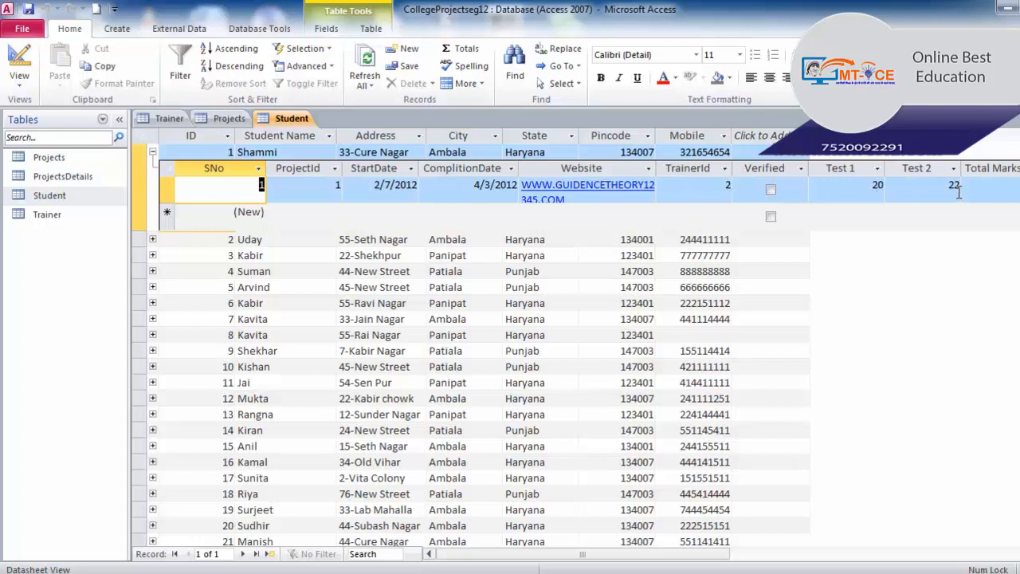
key(ctrl+w)
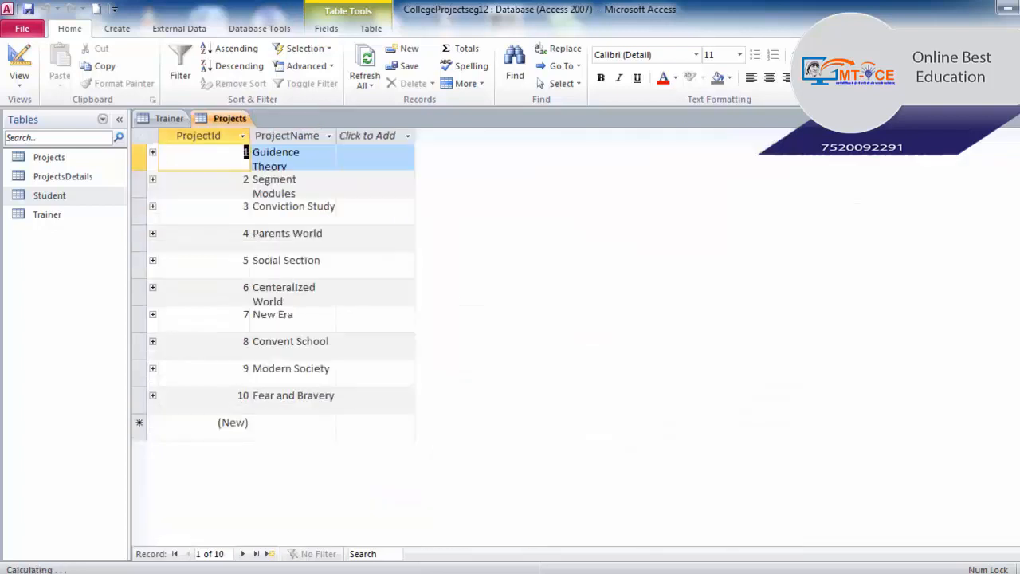
key(ctrl+w)
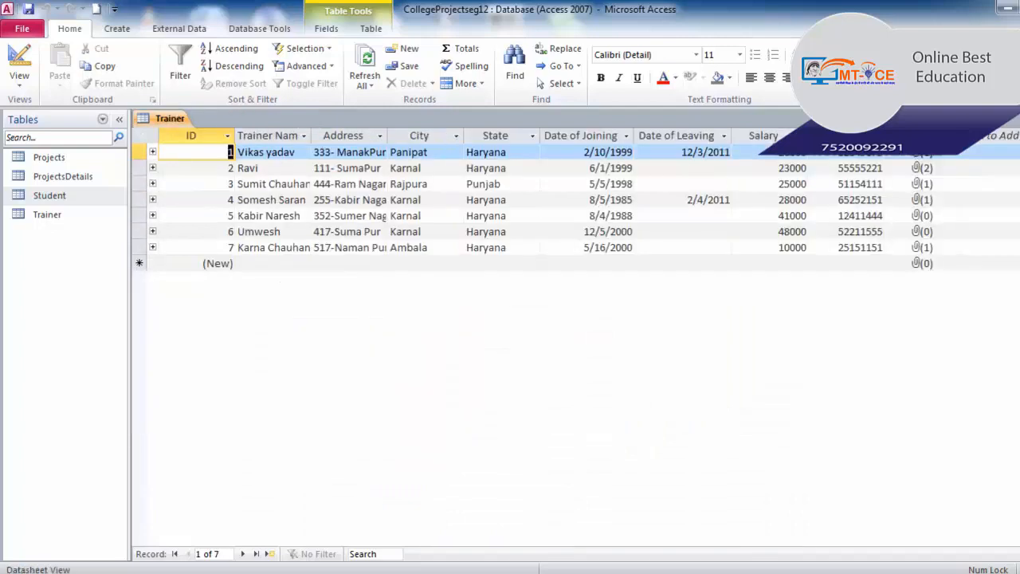